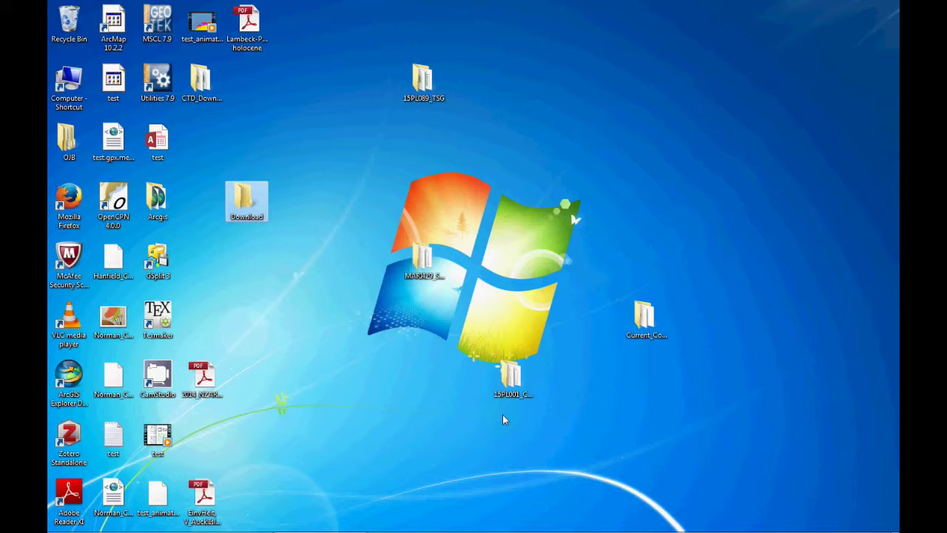
Launch Seaterm from the Sea-Bird program folder and maximize its window.
mouse_move(63, 525)
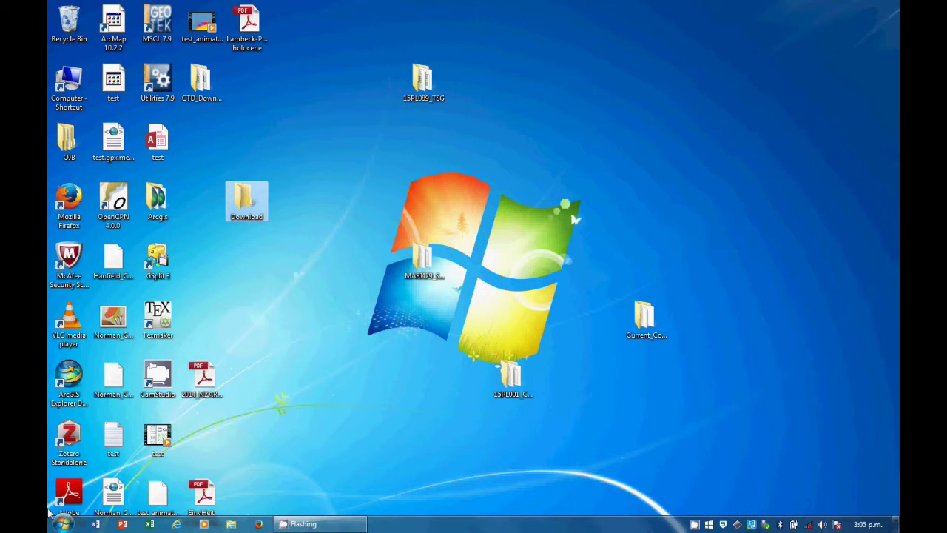
click(63, 524)
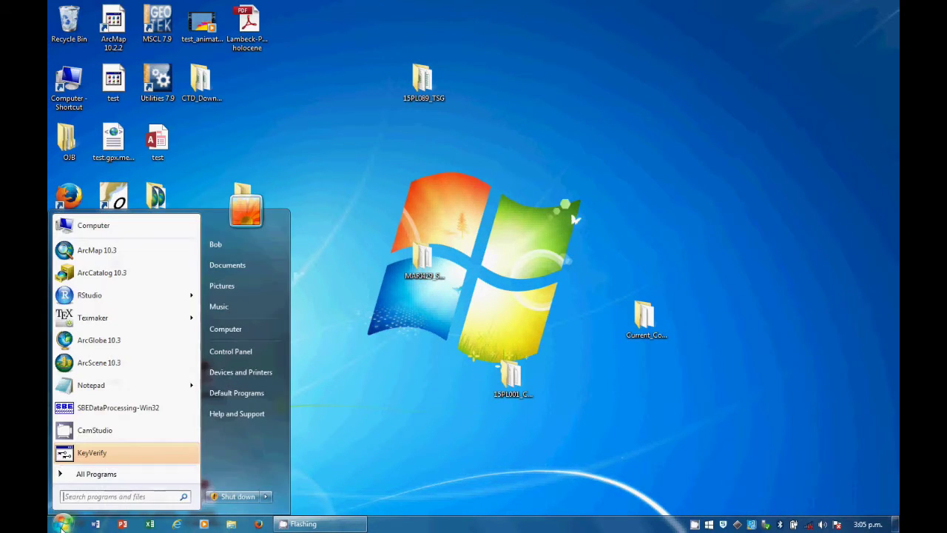
click(96, 474)
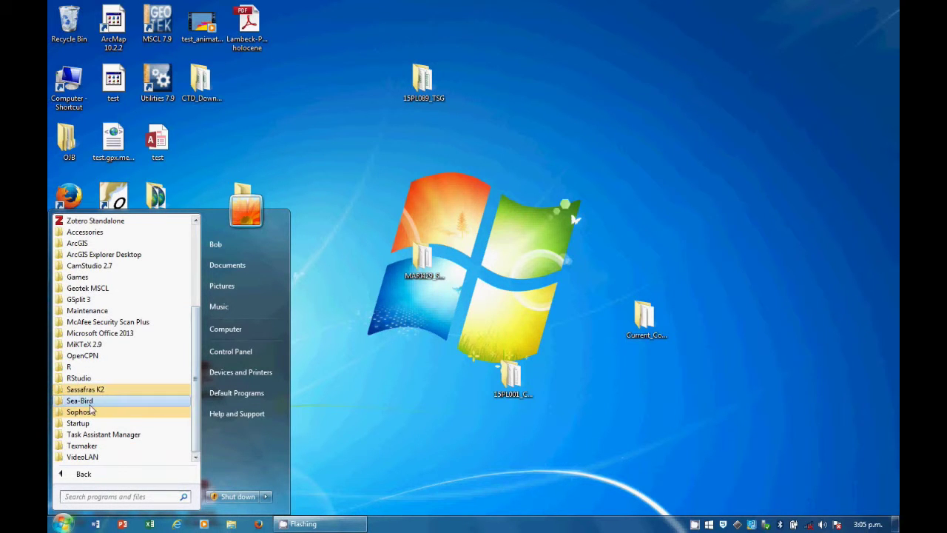
click(83, 401)
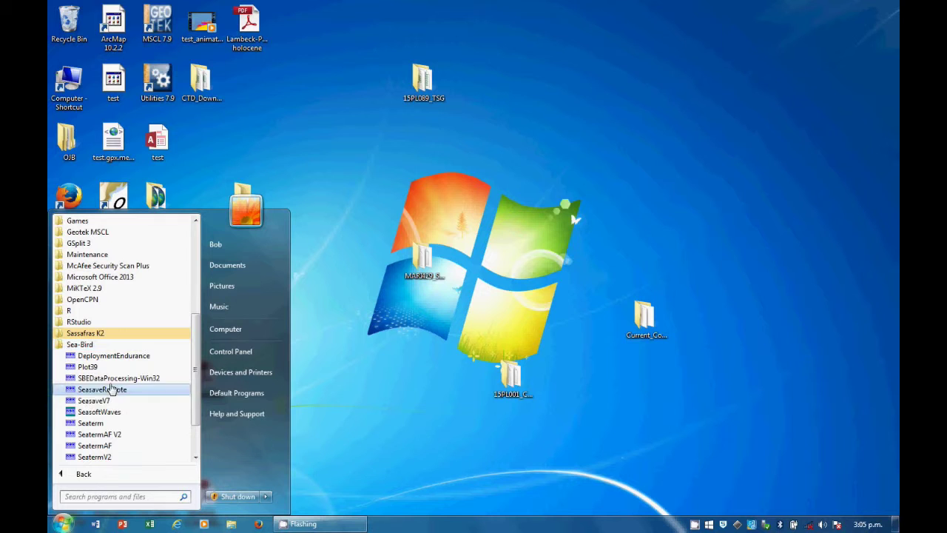
click(109, 423)
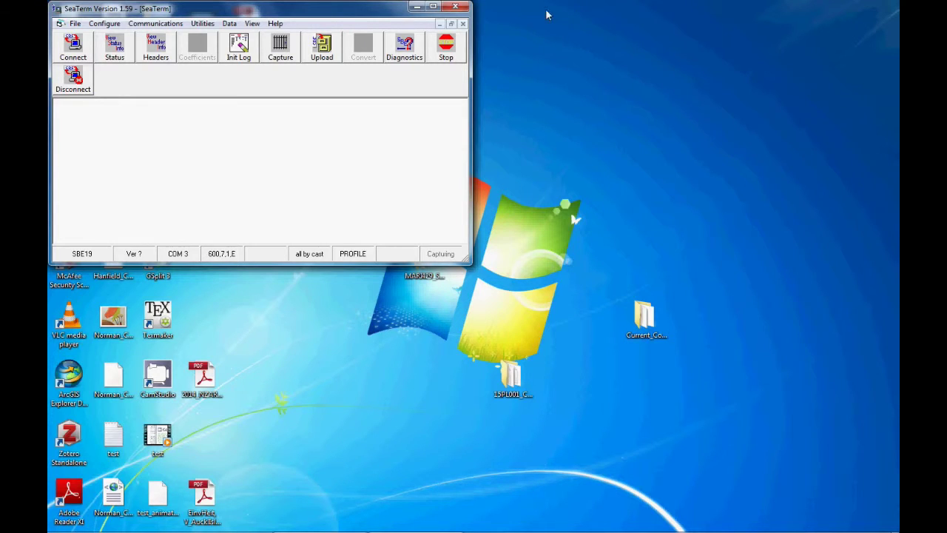
click(434, 7)
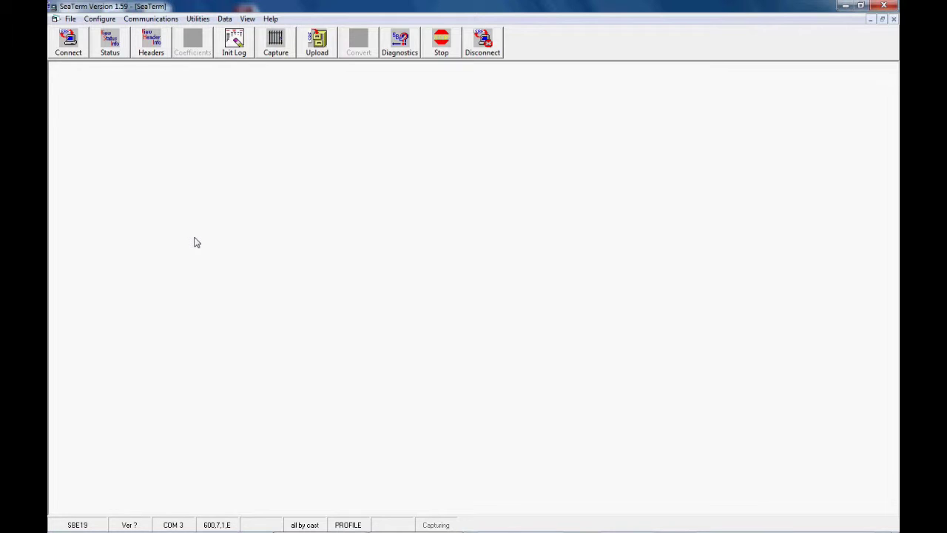
Open the SBE 19 configuration options and check the COM settings, including the available baud rates.
click(100, 19)
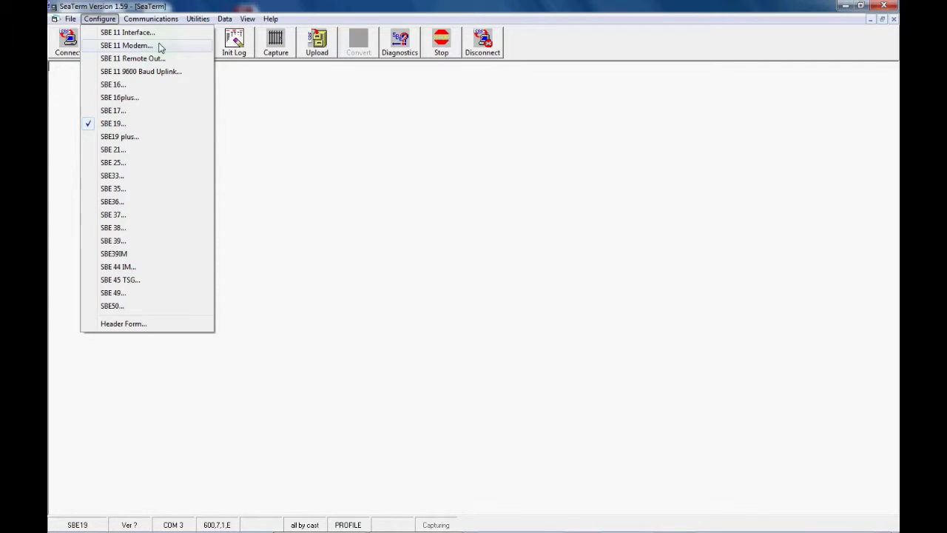
click(108, 126)
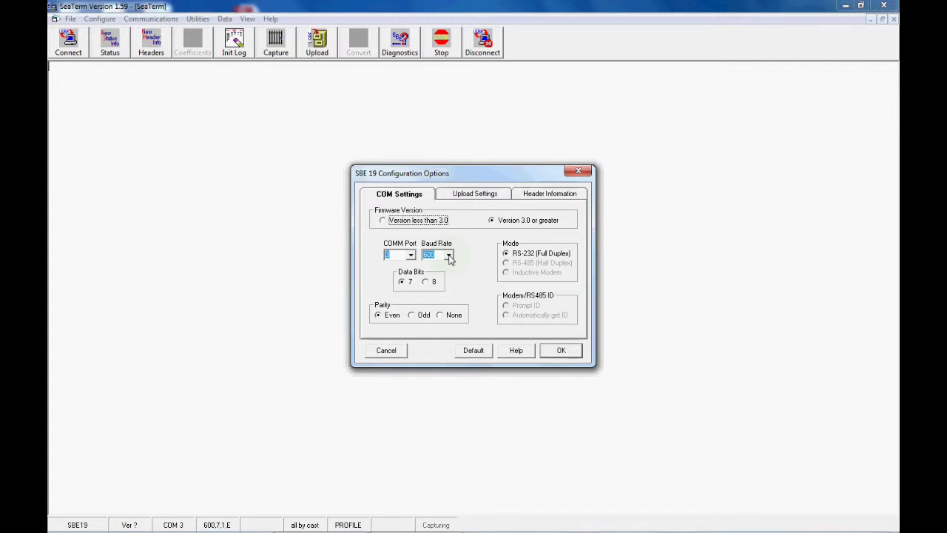
click(449, 255)
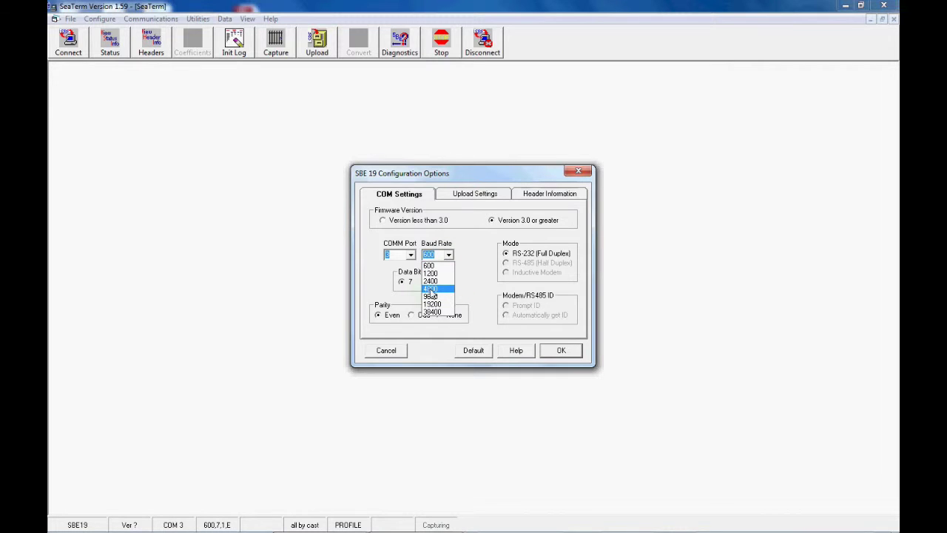
click(450, 255)
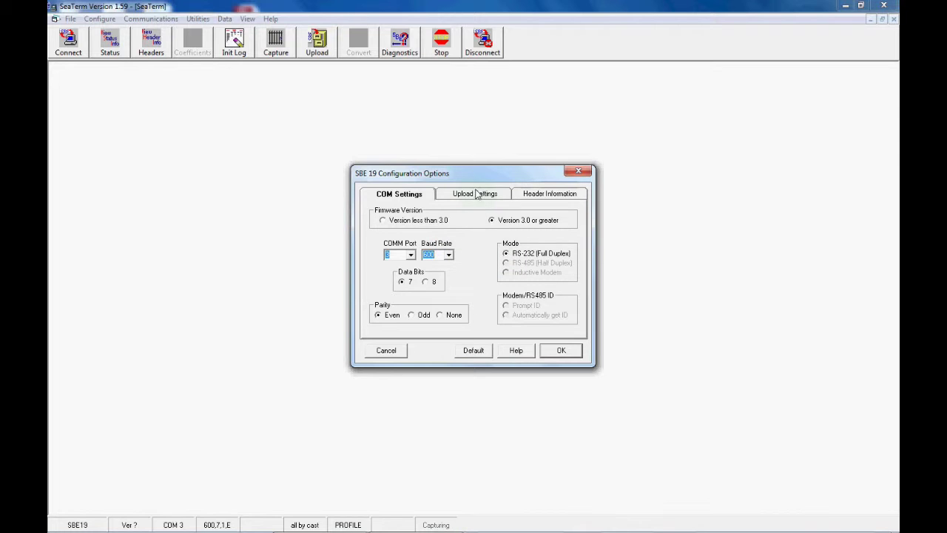
Review the upload baud rate, data separation and header information options, and accept the SBE 19 configuration.
click(476, 195)
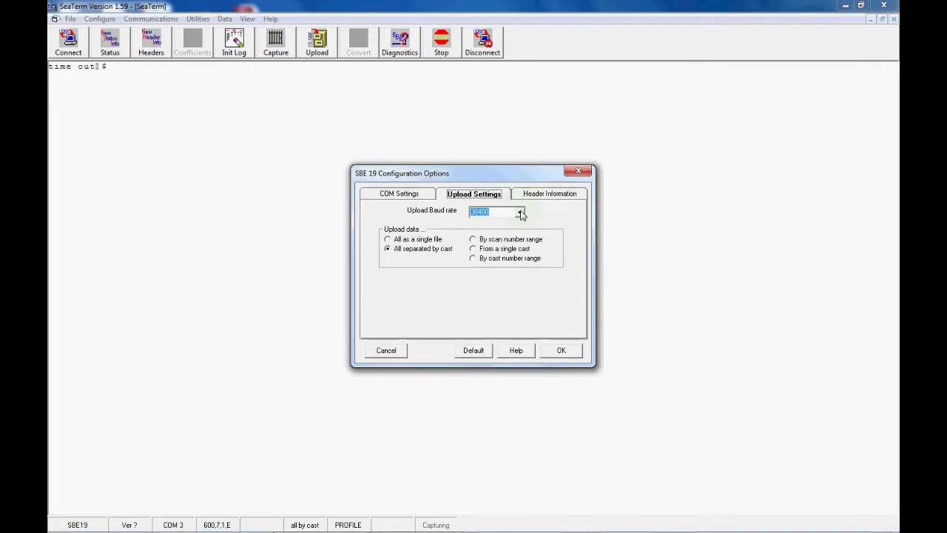
click(520, 212)
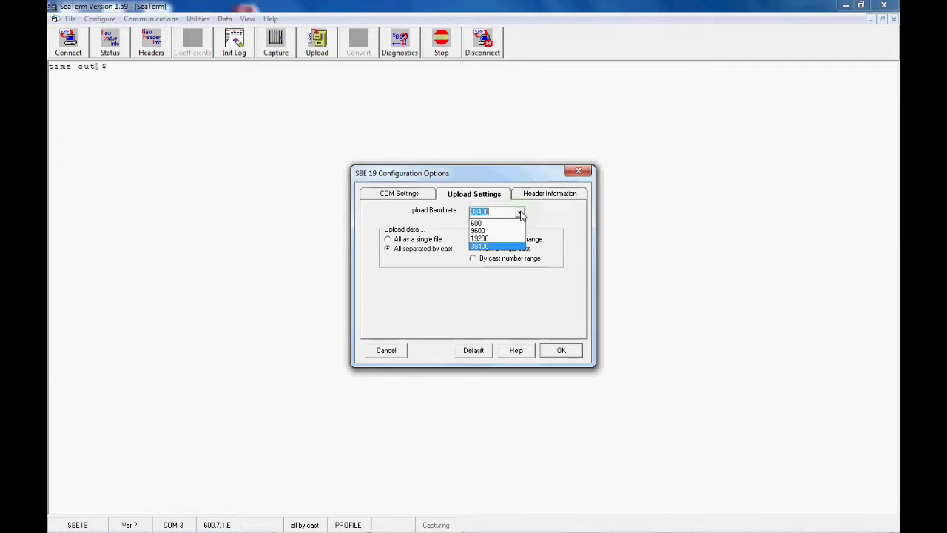
click(443, 288)
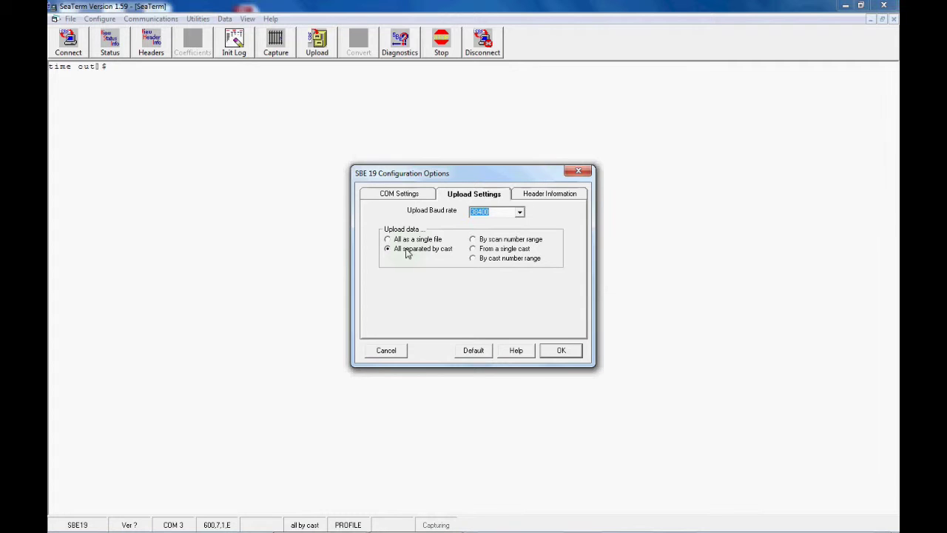
click(558, 194)
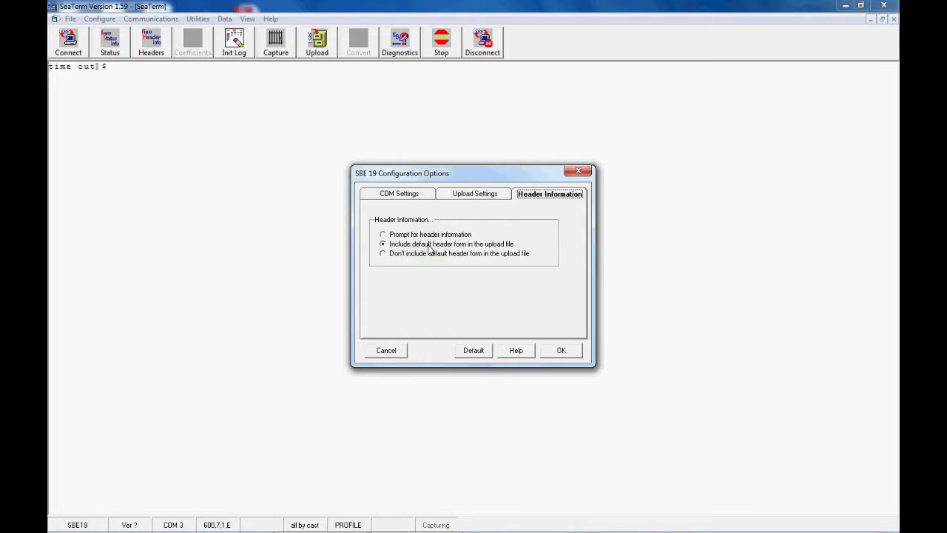
click(563, 352)
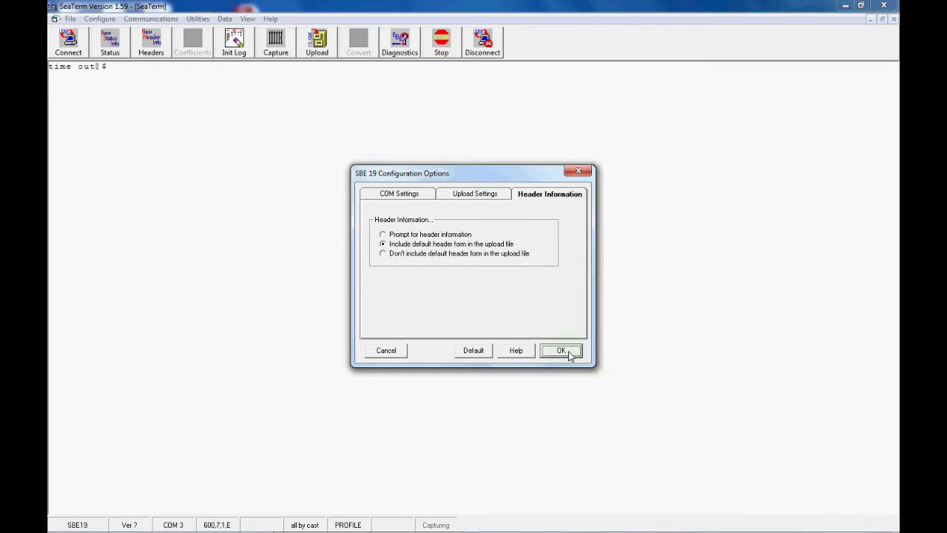
Connect to the SBE 19 and display its status information and cast headers.
click(70, 48)
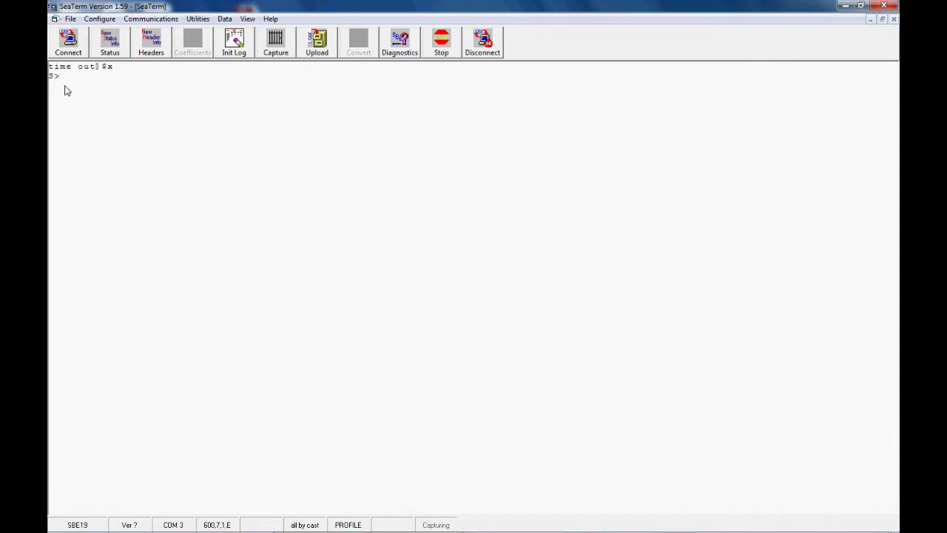
click(108, 48)
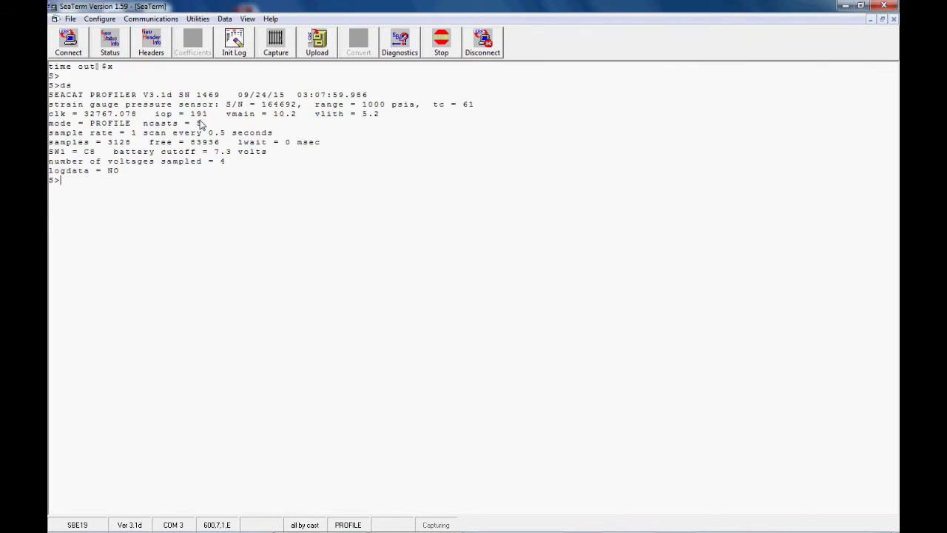
click(161, 43)
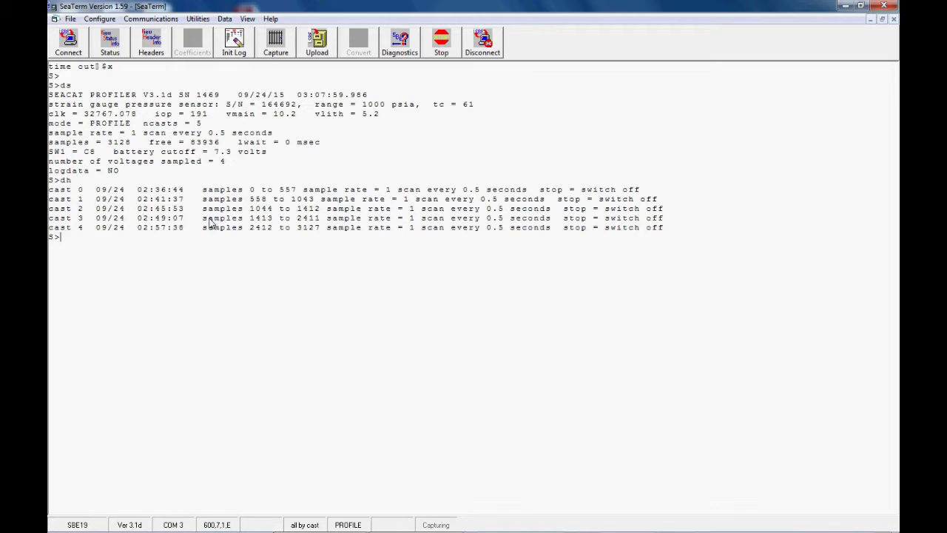
Start uploading the cast data and choose the Download folder on the Desktop as the destination.
click(318, 50)
text(ds)
key(Return)
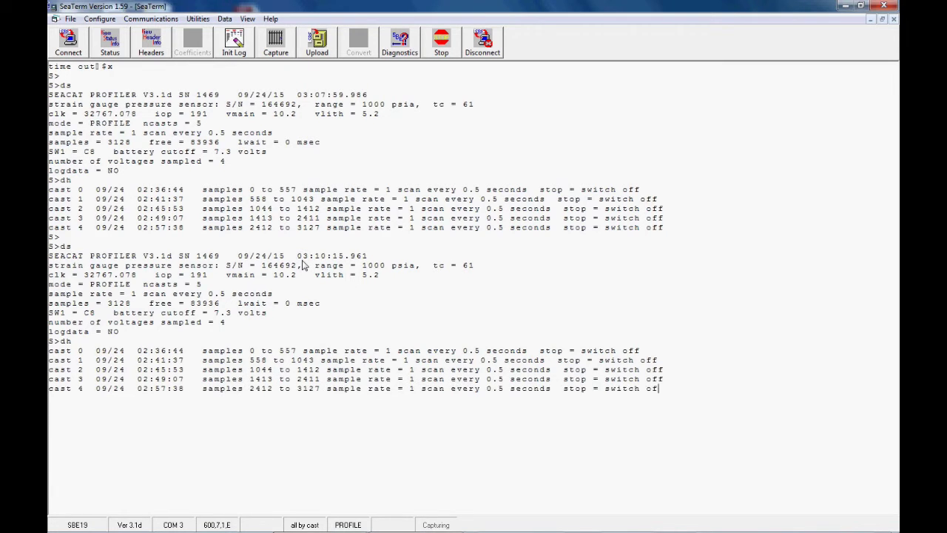
click(316, 37)
click(323, 27)
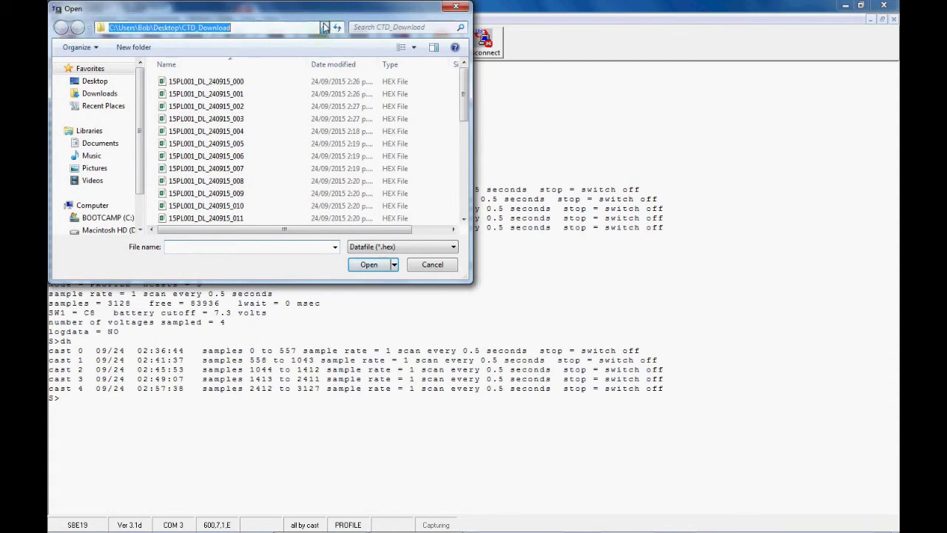
click(99, 93)
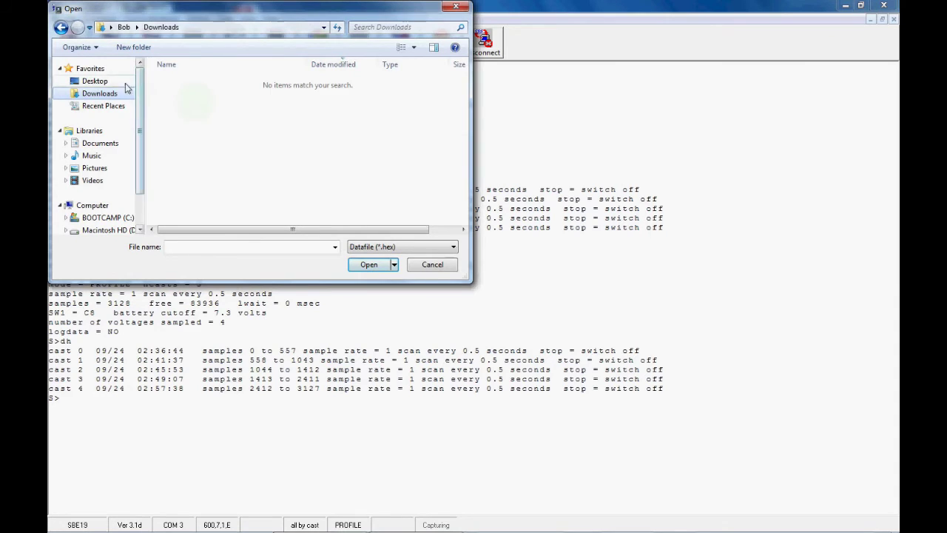
click(97, 81)
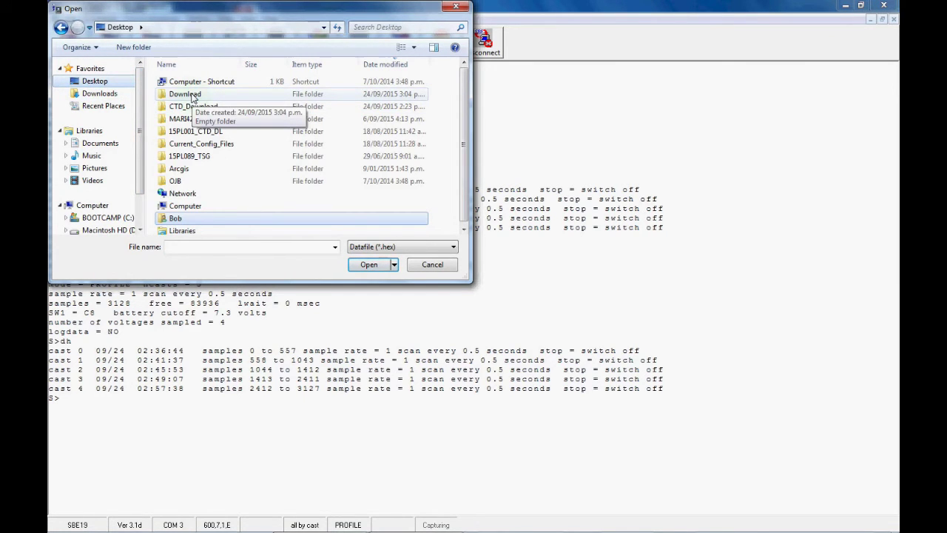
double_click(192, 95)
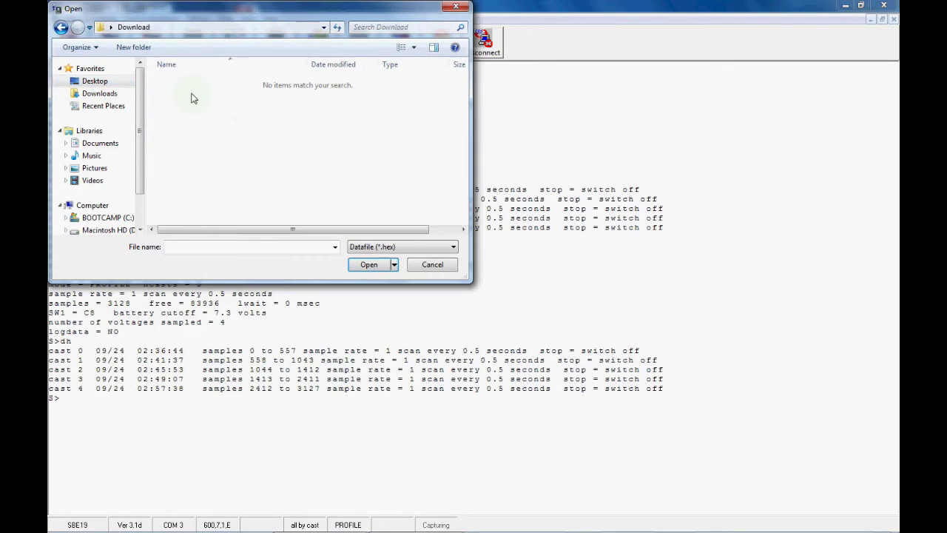
Name the upload file 15PL001_DL_240915_ and confirm it.
click(181, 250)
text(15)
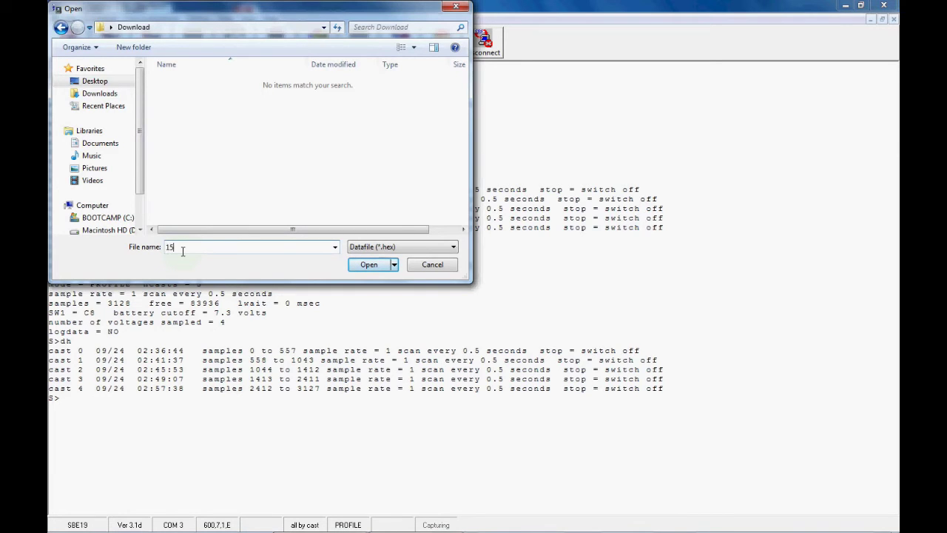
text(PL001_DL)
text(240915_)
click(368, 265)
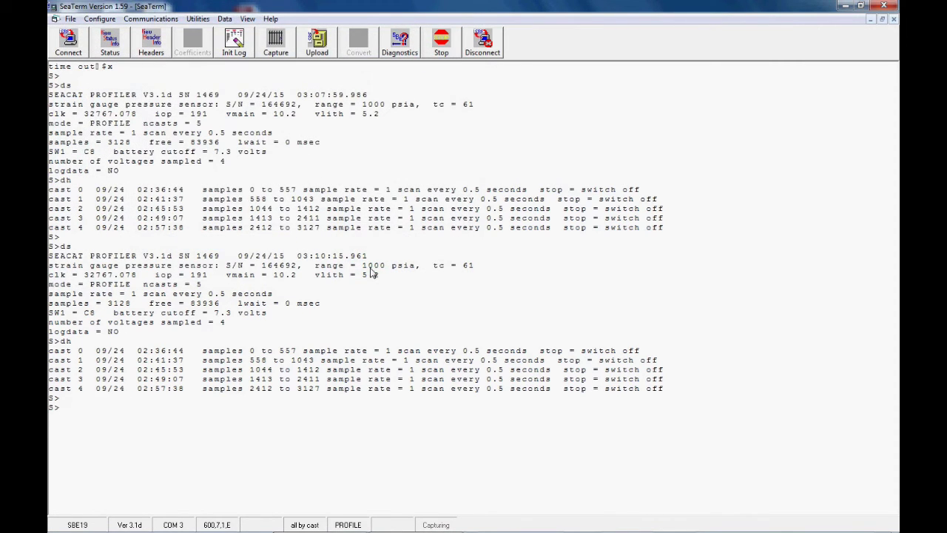